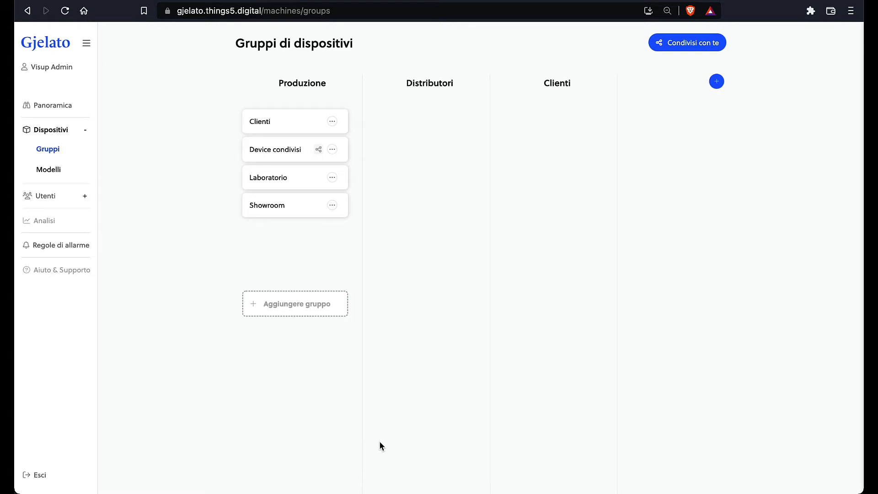
Show the devices of the Al Fogolar group under Clienti > Londero S.r.l. and inspect the group filter applied to the list.
click(304, 132)
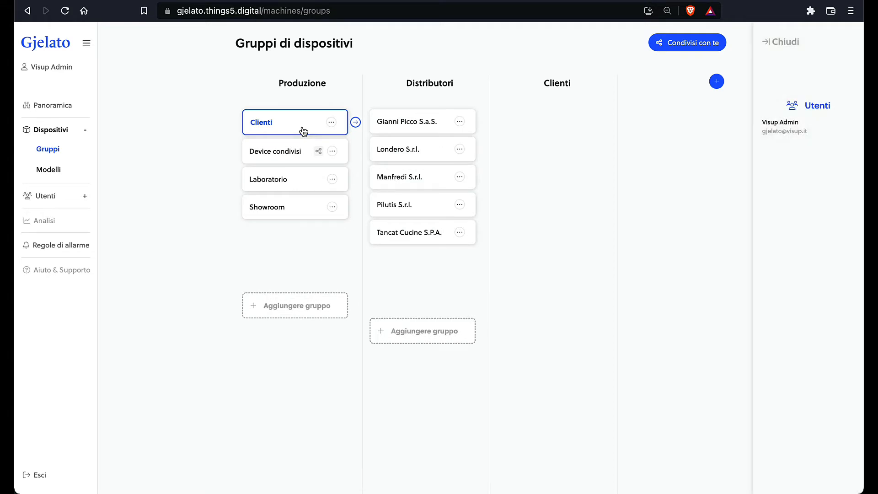
click(408, 154)
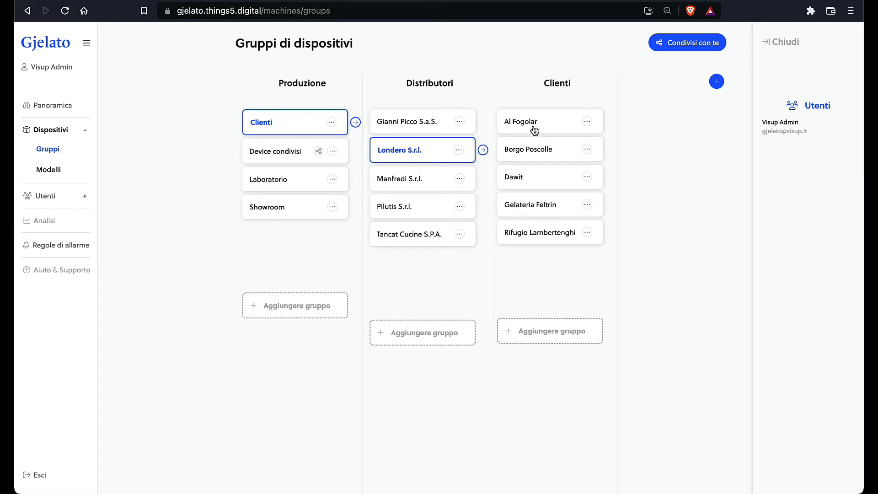
click(588, 121)
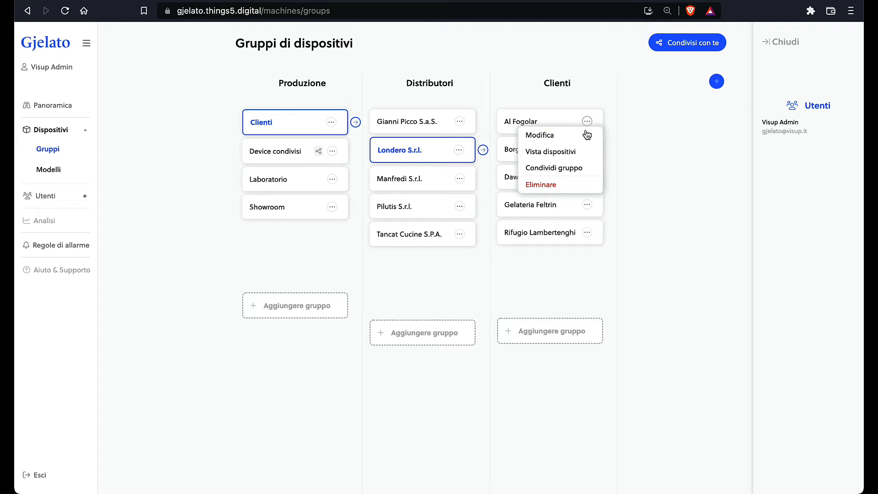
click(573, 153)
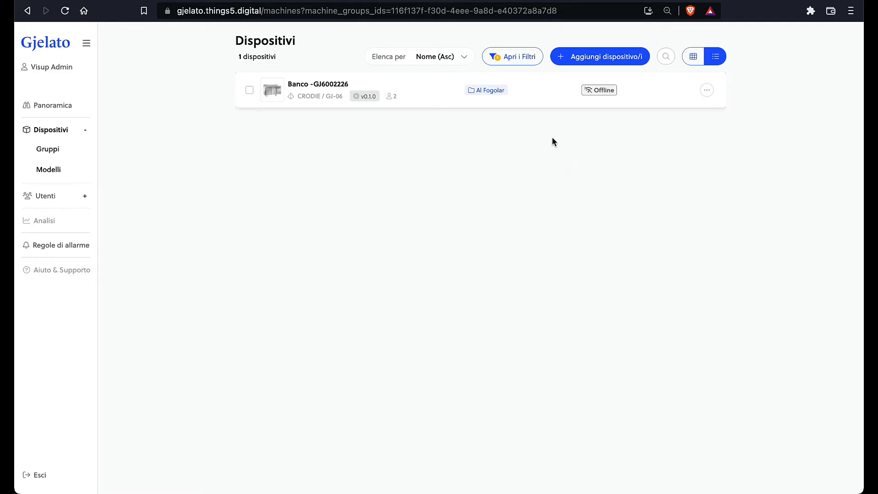
click(519, 58)
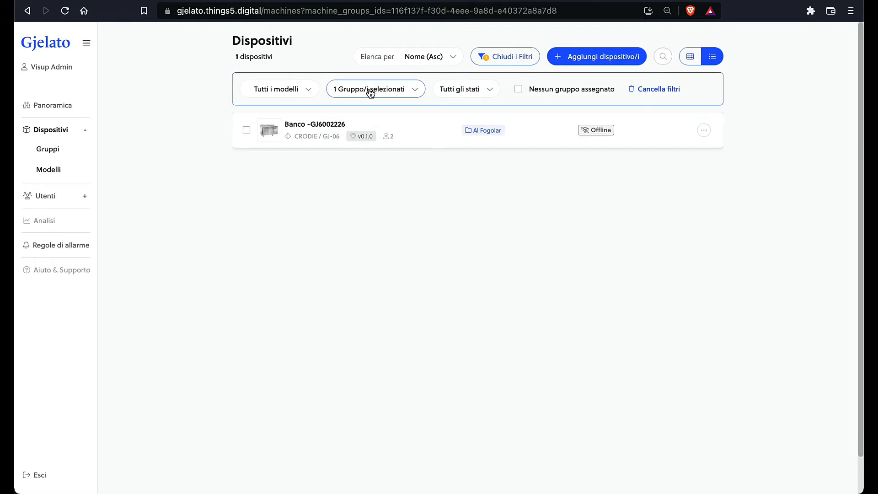
click(370, 93)
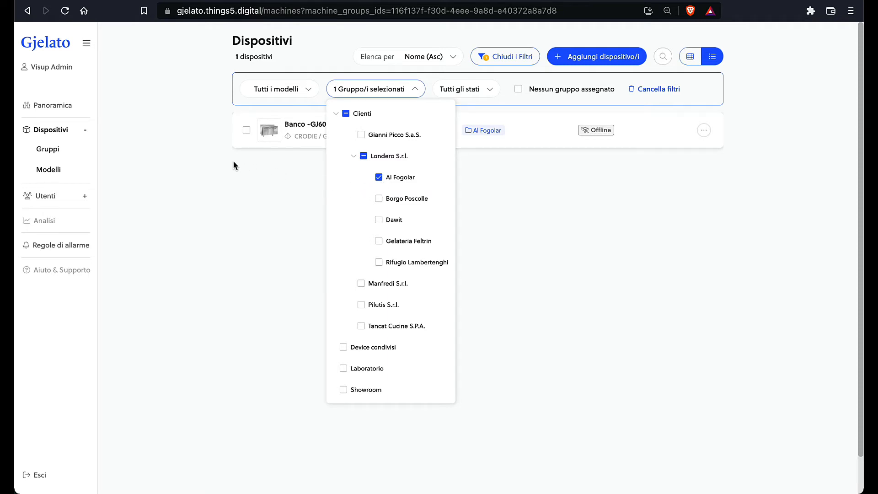
Return to the device groups and show all devices of the distributor group Londero S.r.l. under Clienti.
click(48, 149)
click(288, 120)
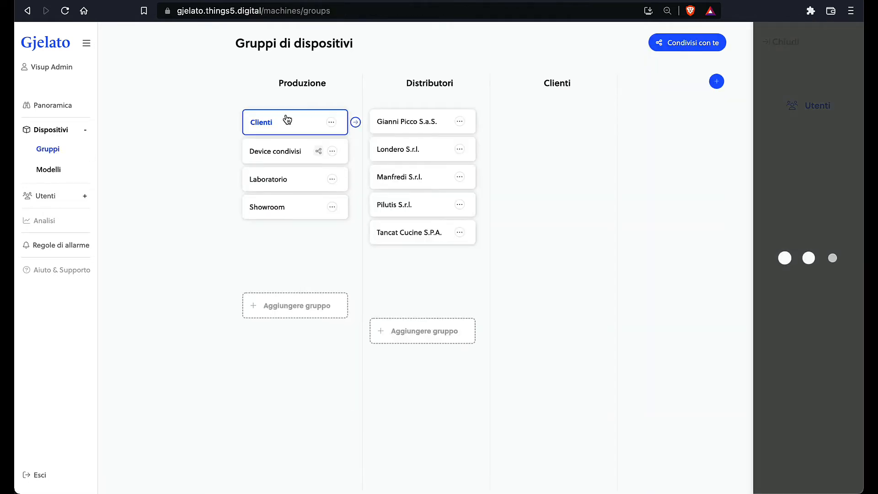
click(390, 157)
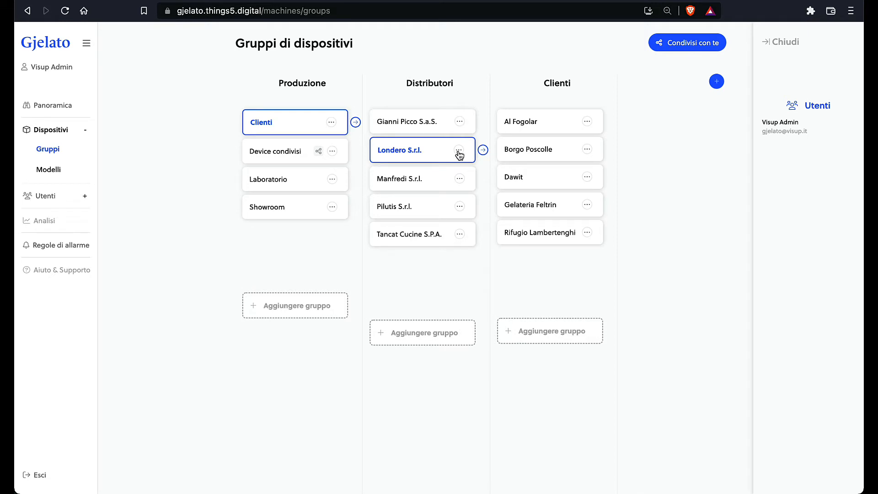
click(458, 152)
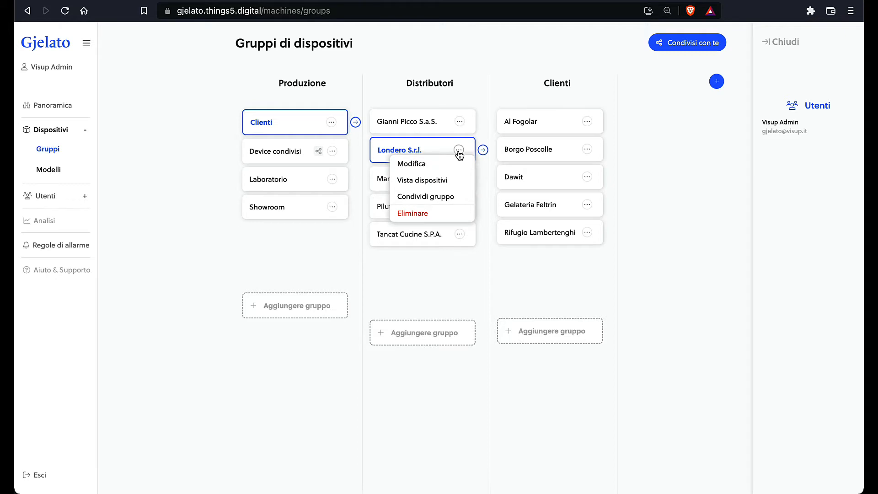
click(448, 183)
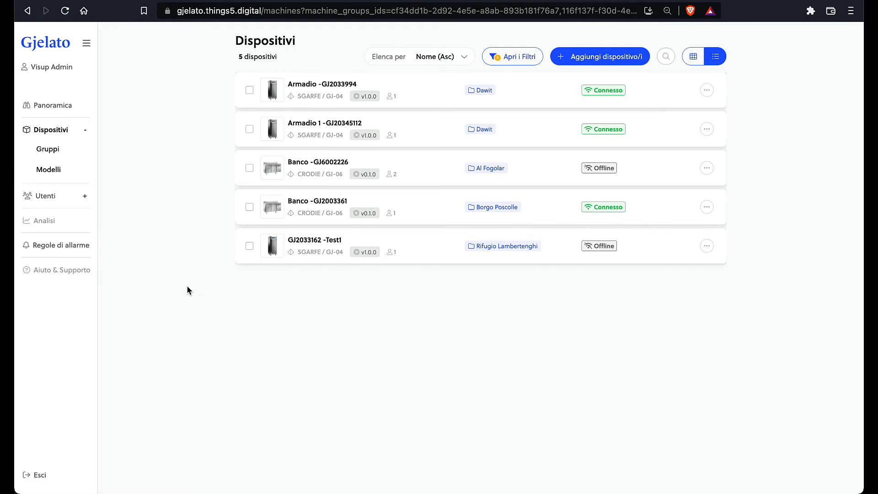
In the device groups under Clienti > Londero S.r.l., compare the users with access to Al Fogolar and Borgo Poscolle.
click(54, 154)
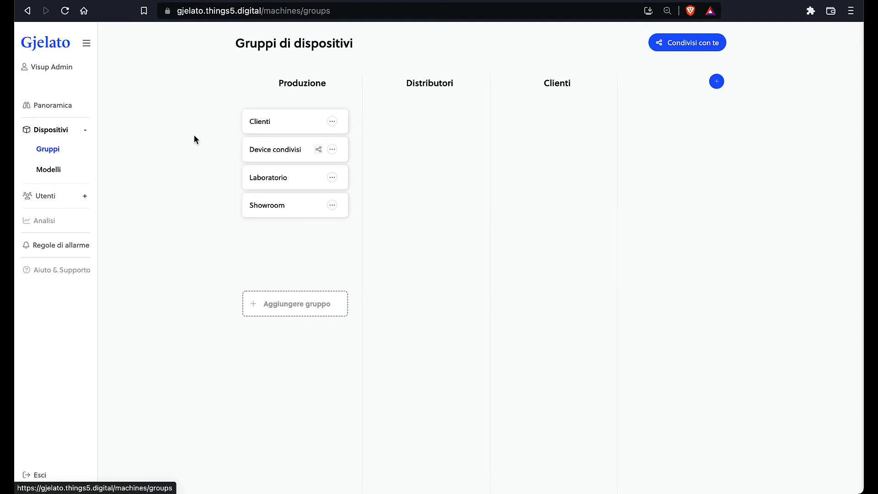
click(283, 125)
click(392, 157)
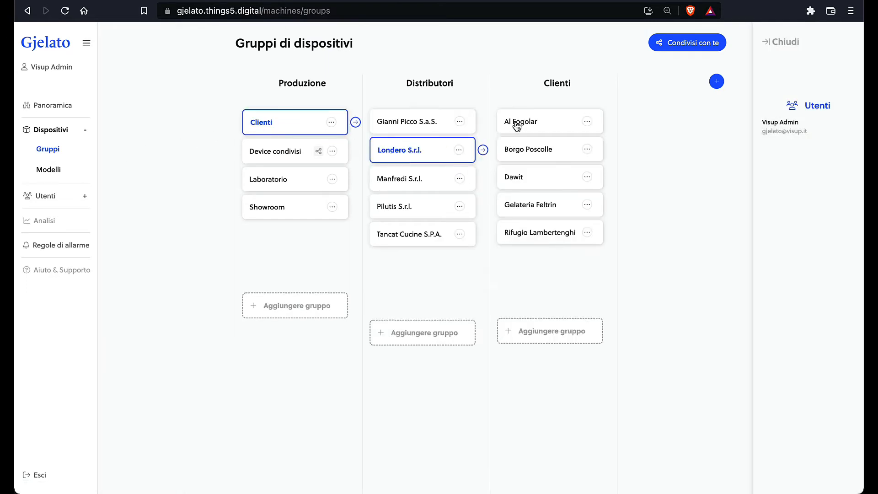
click(517, 126)
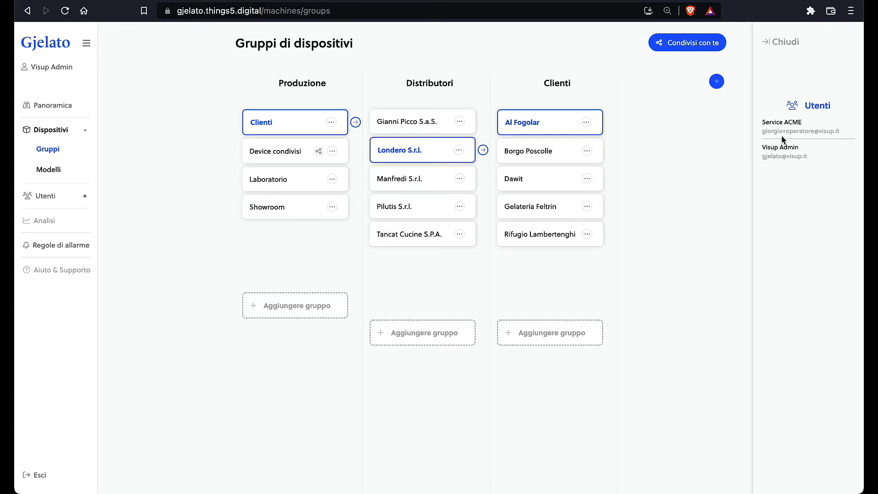
click(529, 158)
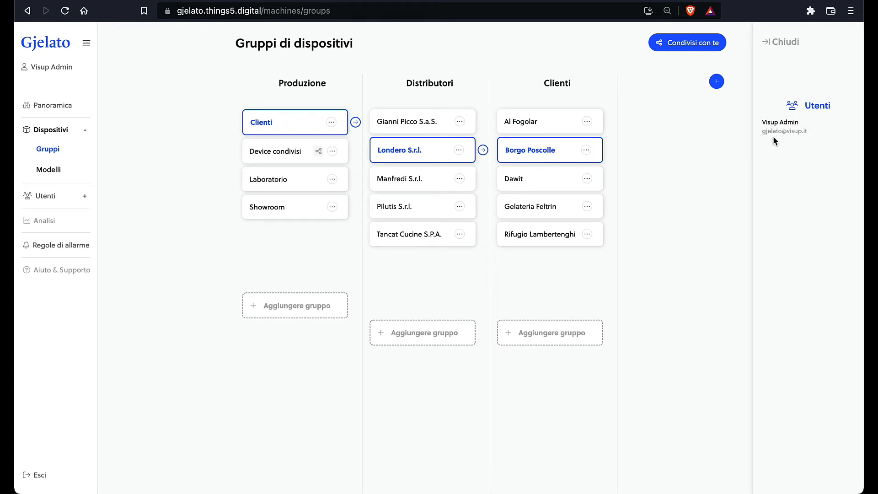
click(536, 133)
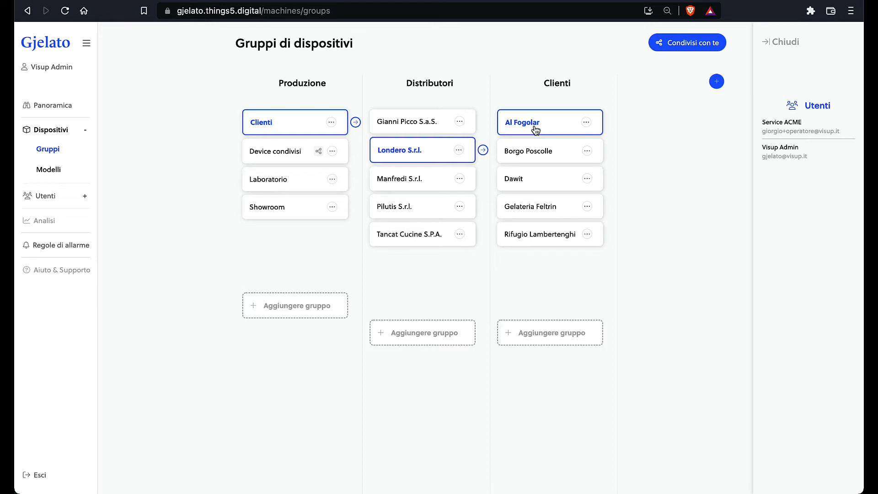
Open the Service ACME user for editing and examine its group and role assignments.
click(51, 197)
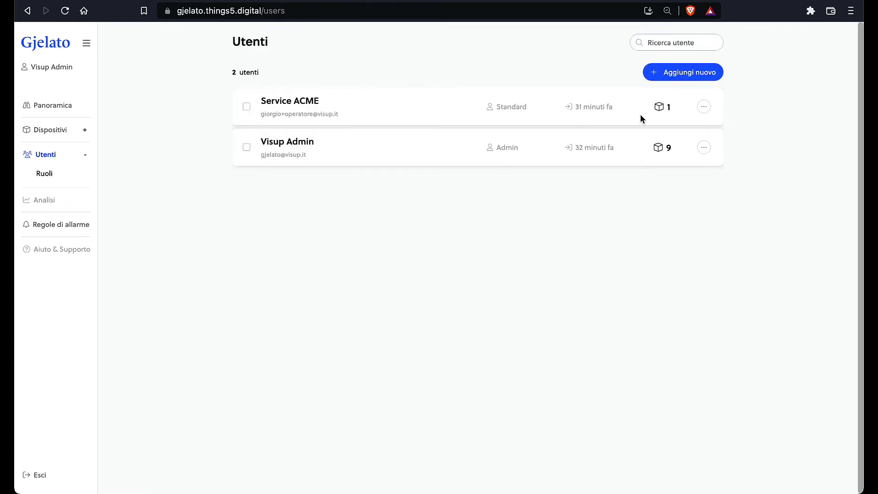
click(704, 107)
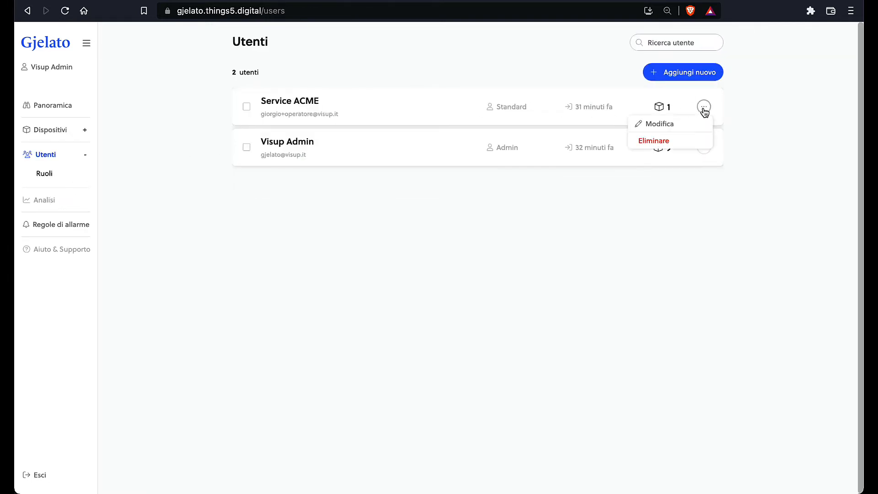
click(684, 124)
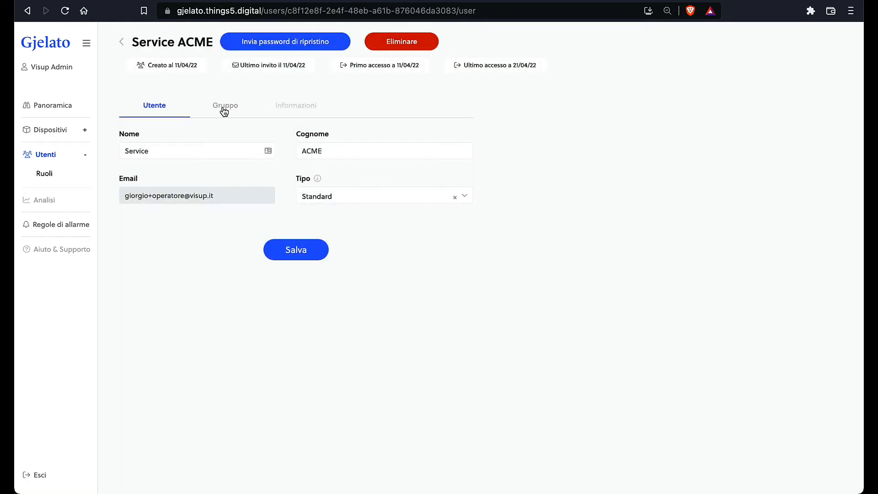
click(224, 112)
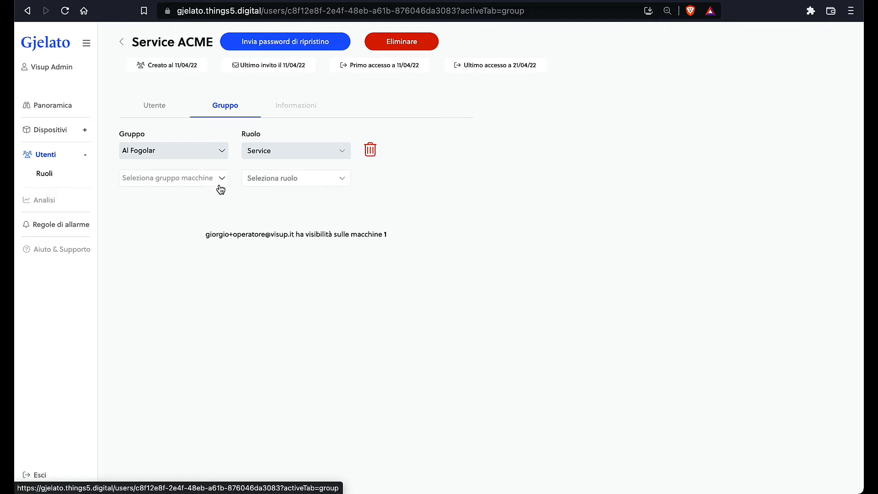
triple_click(141, 149)
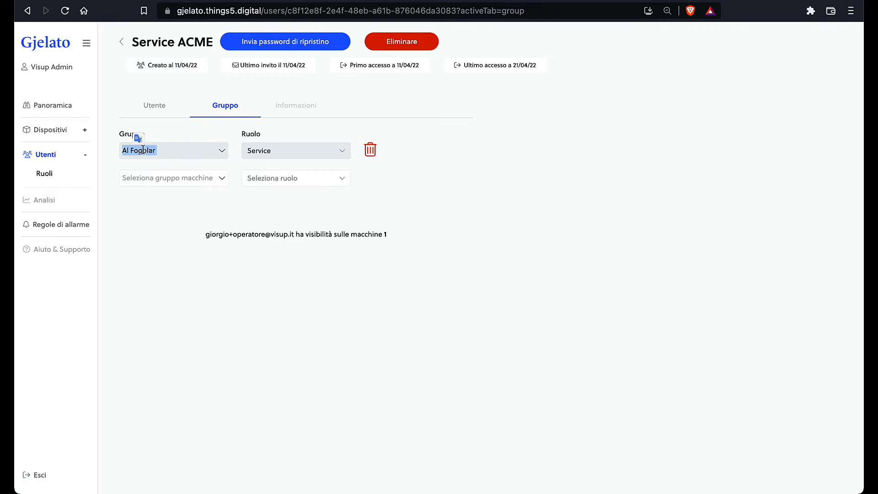
click(261, 154)
click(409, 163)
Switch to the private browser window signed in as Service ACME and reload the app to its new version.
key(super+grave)
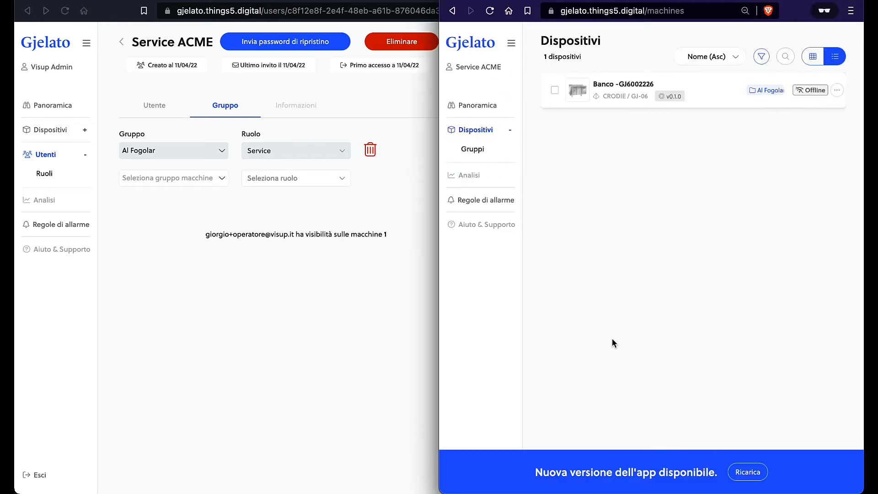
click(743, 475)
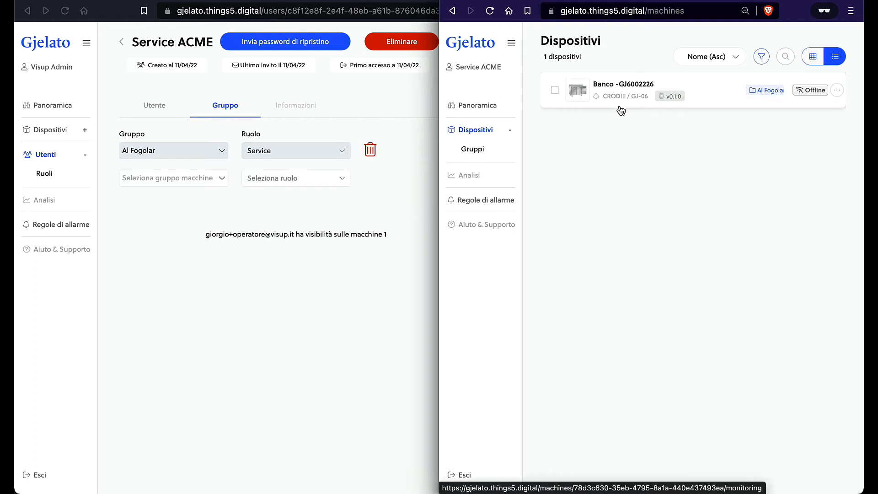
Back in the admin window, assign the Londero S.r.l. group to Service ACME with the Service role and check the user's machine visibility.
click(217, 181)
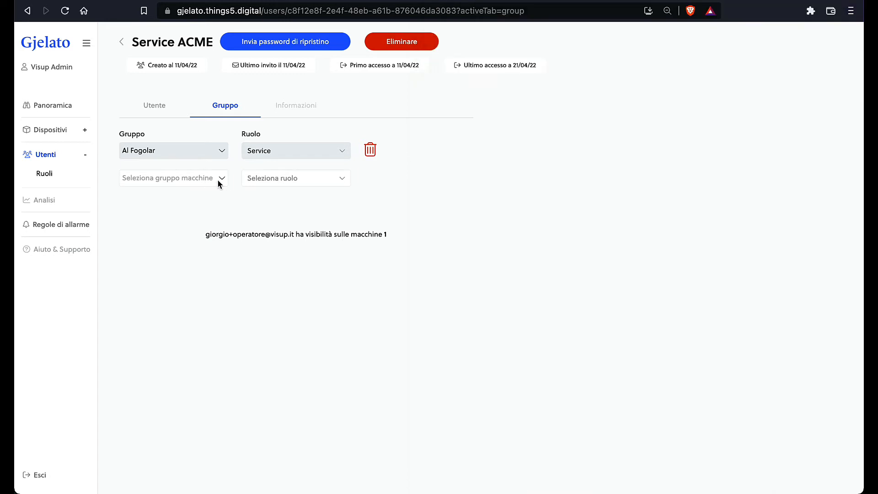
click(220, 181)
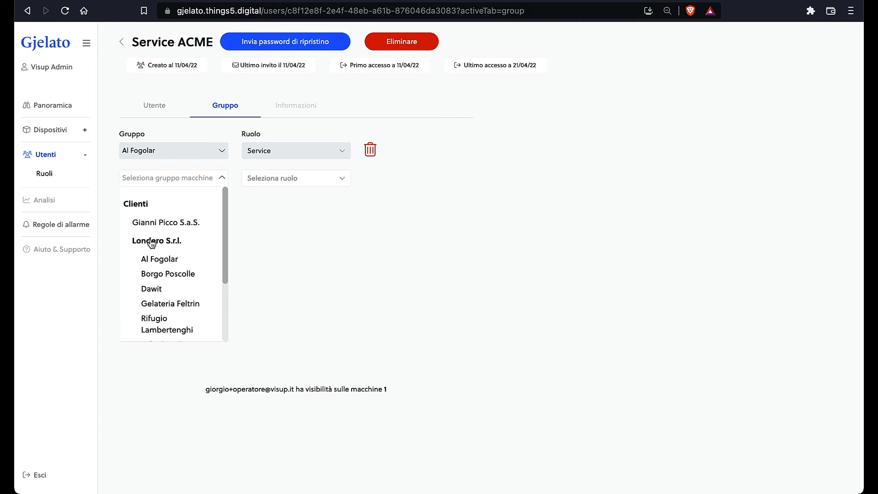
scroll(151, 257, down, 2)
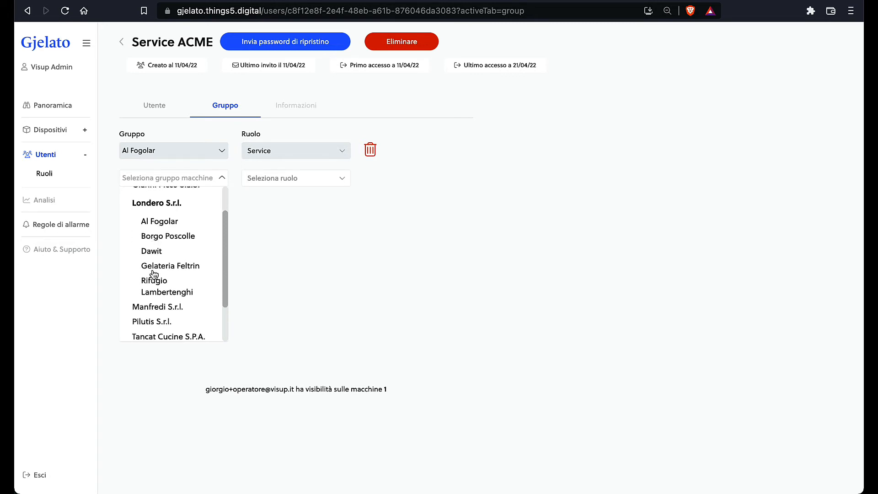
click(155, 202)
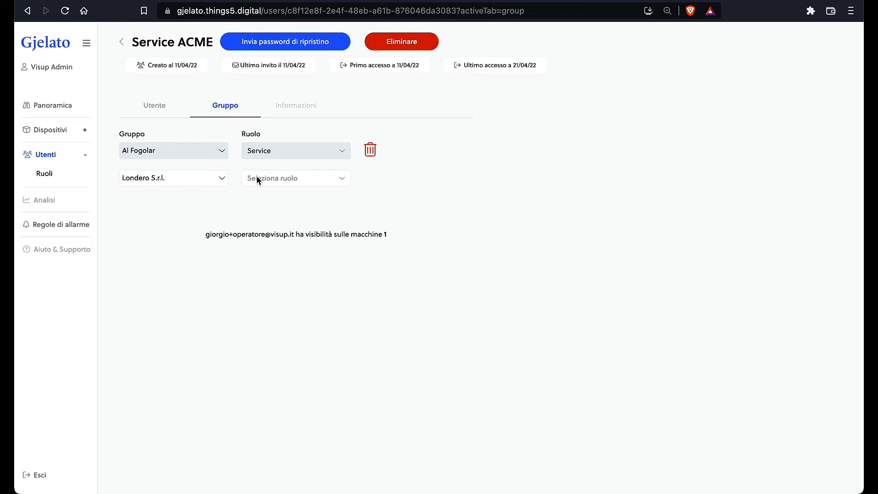
click(268, 179)
click(265, 196)
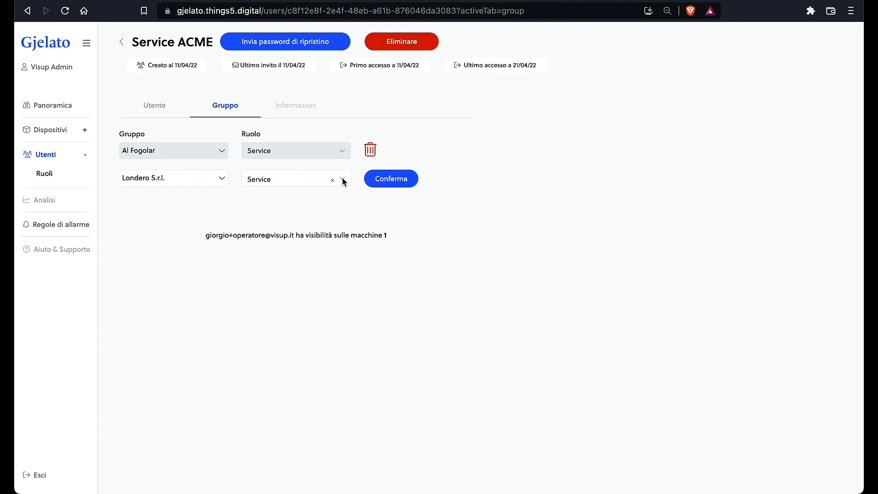
click(383, 181)
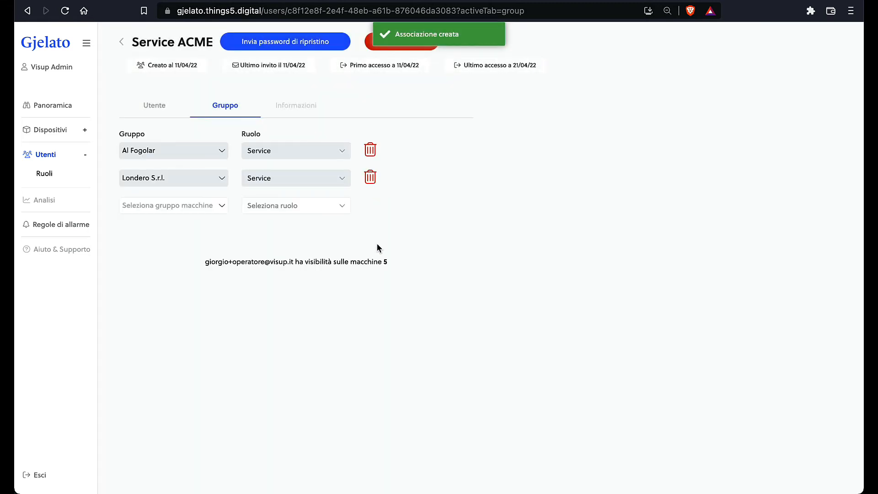
drag(385, 263, 387, 262)
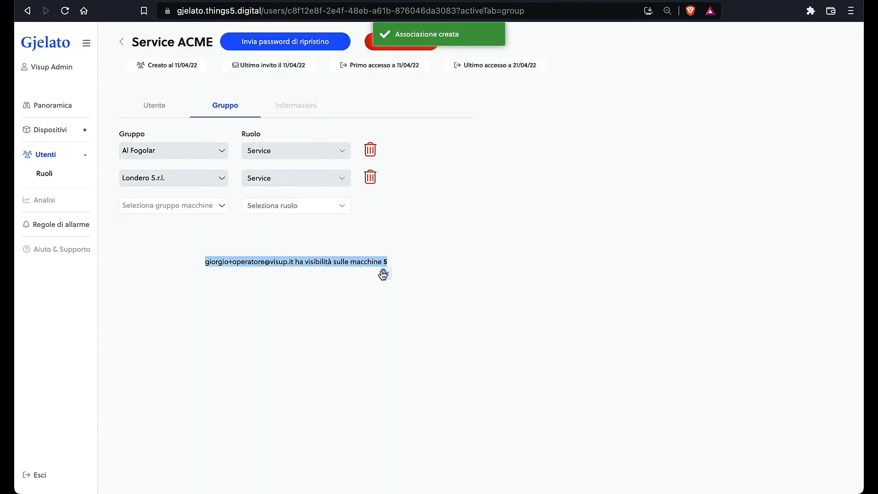
click(380, 288)
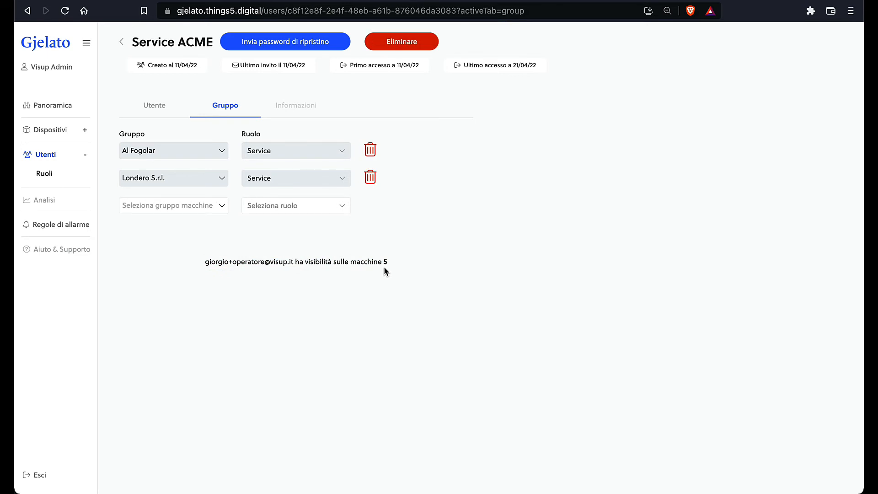
Delete Service ACME's Al Fogolar group association and check the device list in that user's own browser window.
click(372, 153)
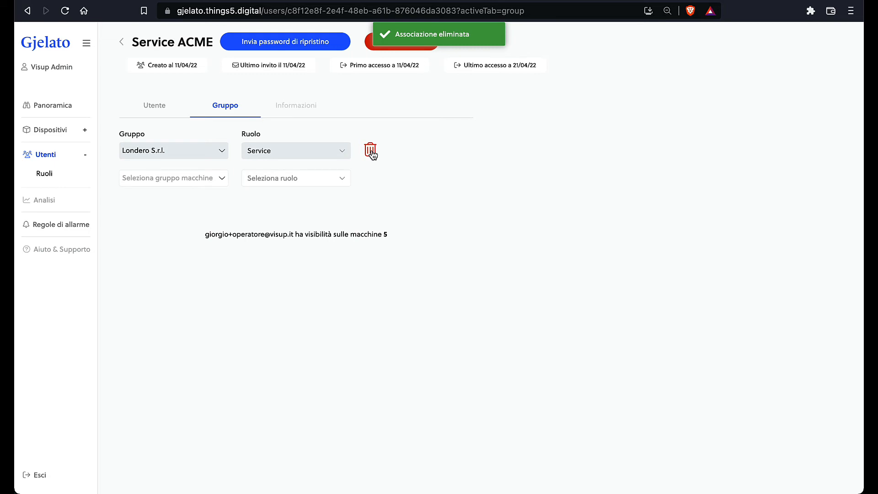
key(alt+Tab)
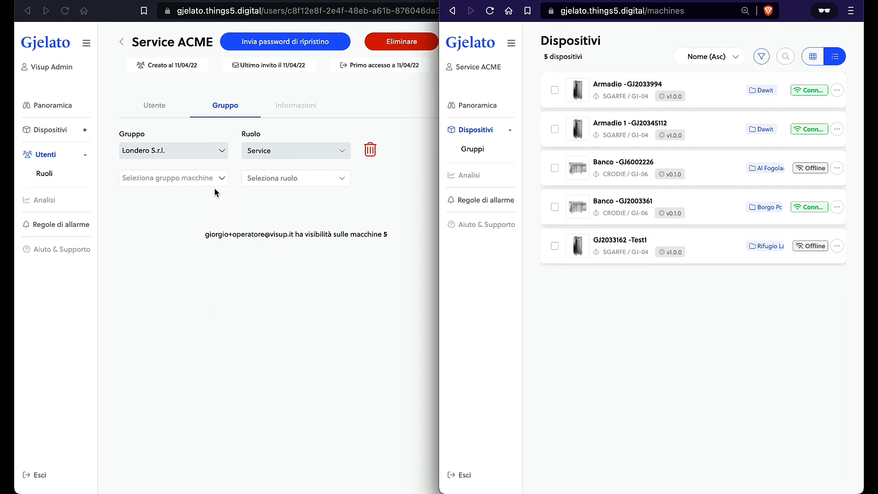
Assign the Al Fogolar group to Service ACME with the Service role and confirm the association.
click(210, 176)
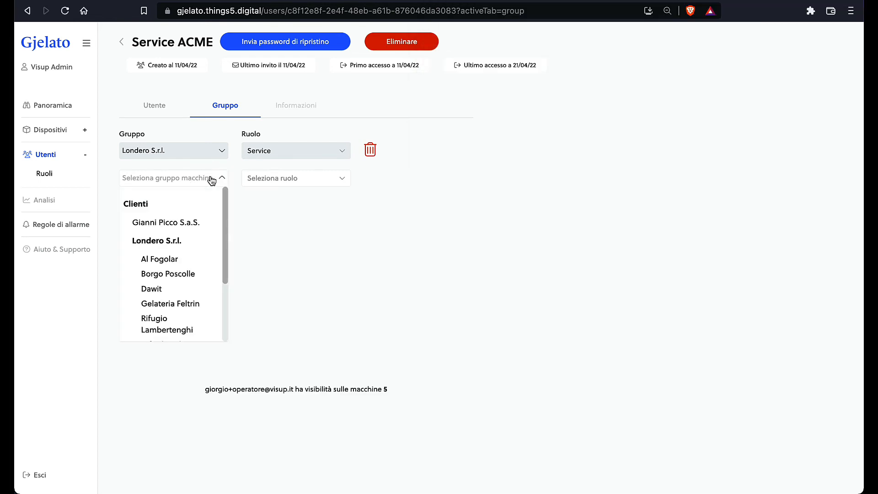
click(177, 259)
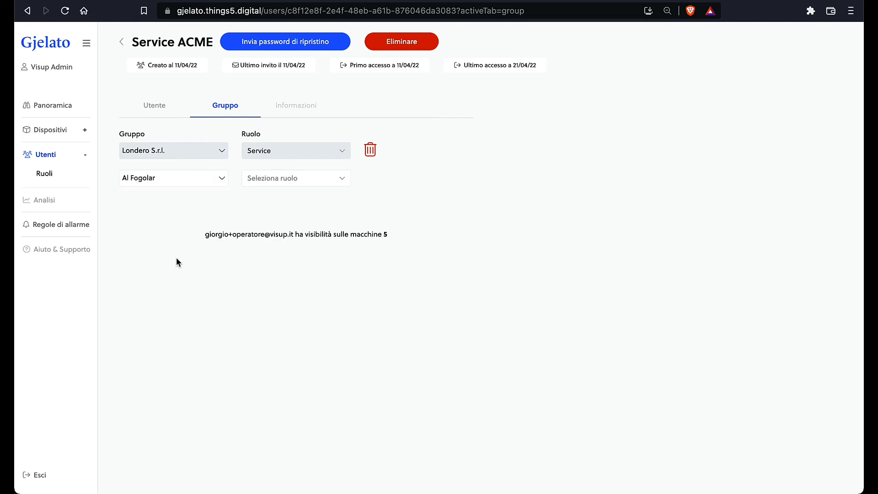
click(260, 181)
click(260, 194)
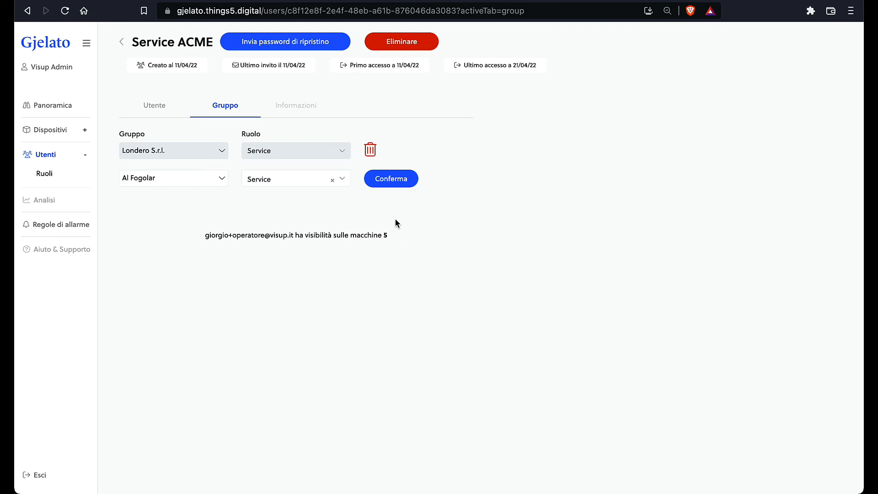
click(393, 183)
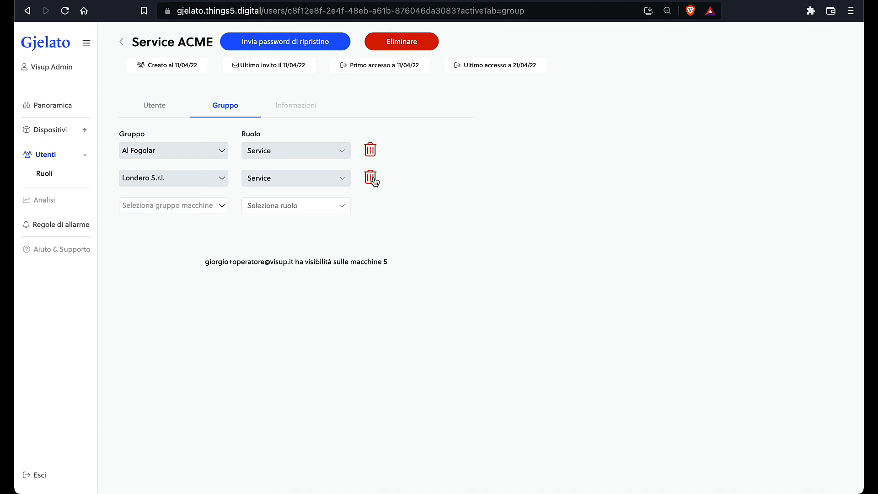
Delete Service ACME's Londero S.r.l. group association and reload the device list in that user's own browser window.
click(372, 178)
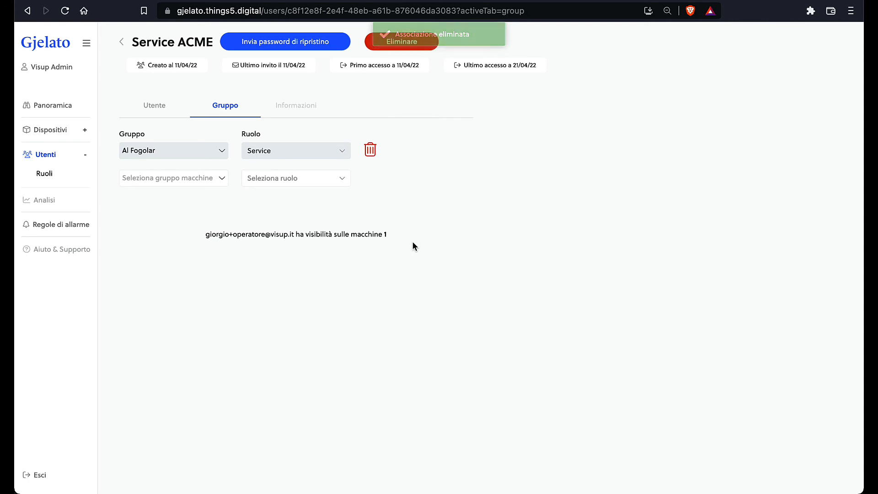
key(super+grave)
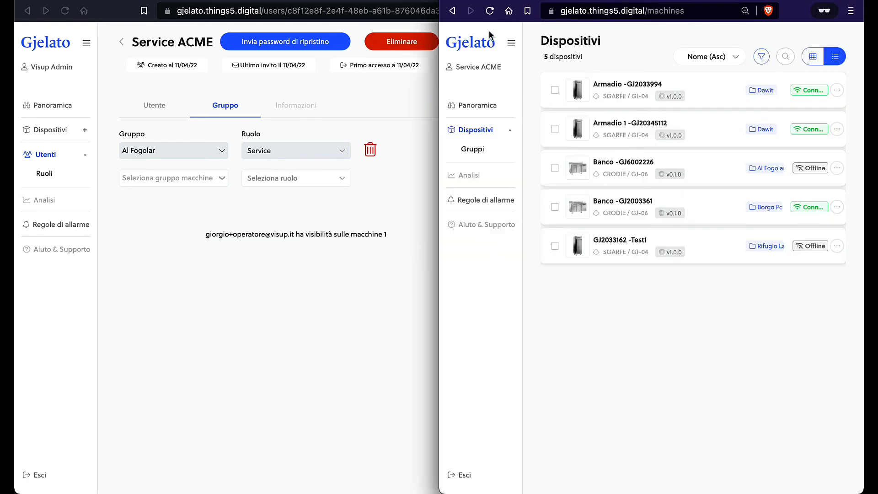
click(489, 10)
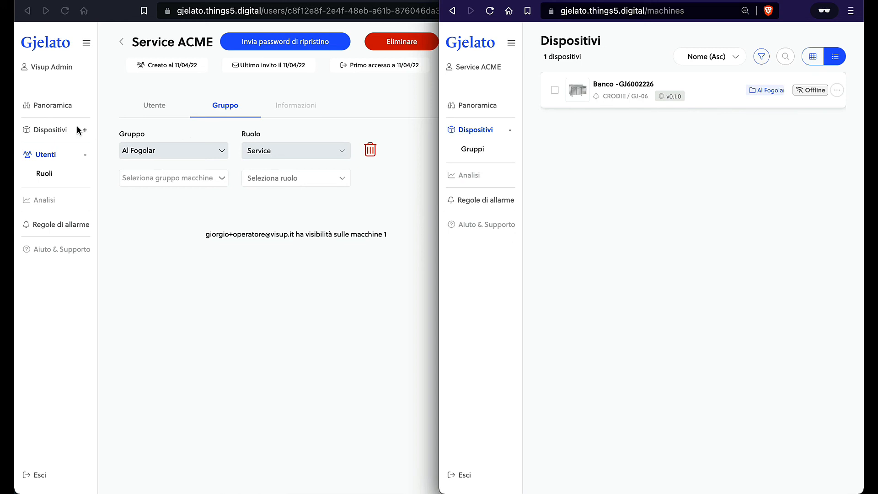
Back in the admin window, open the device list and clear all its filters.
click(45, 136)
click(45, 135)
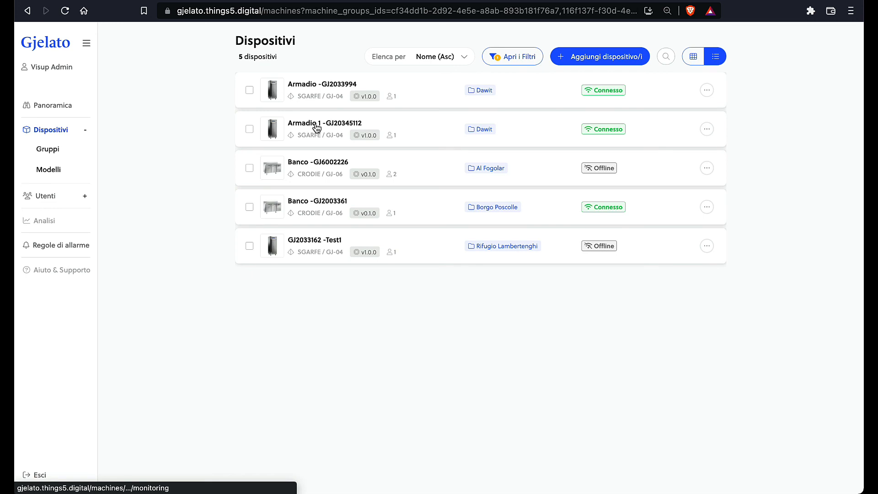
click(524, 63)
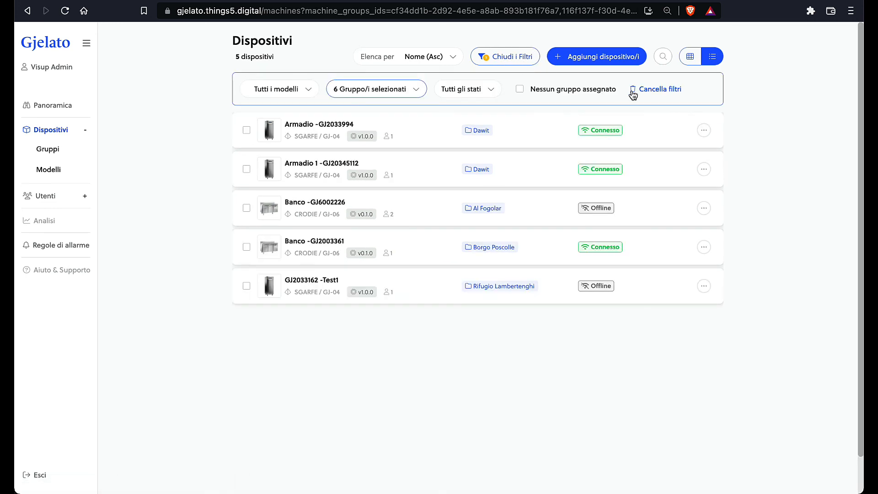
click(652, 89)
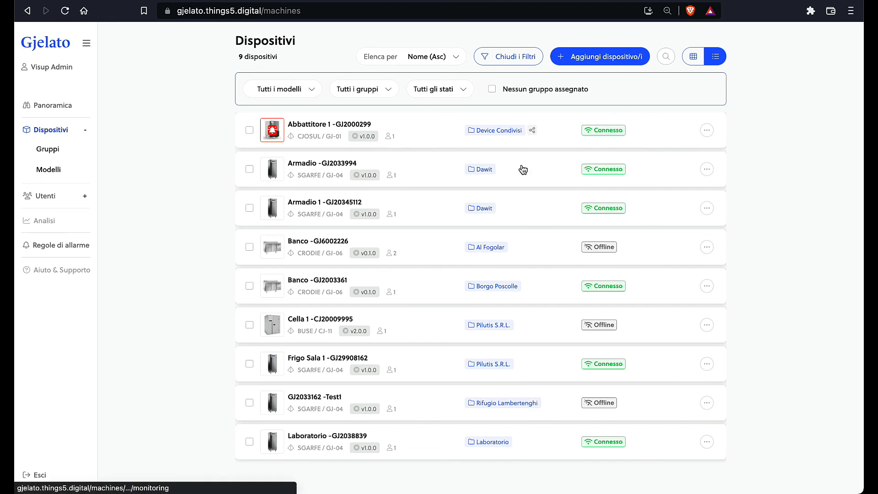
Change the group of device Banco - GJ6002226 to Laboratorio, save, and switch to Service ACME's browser window.
click(707, 249)
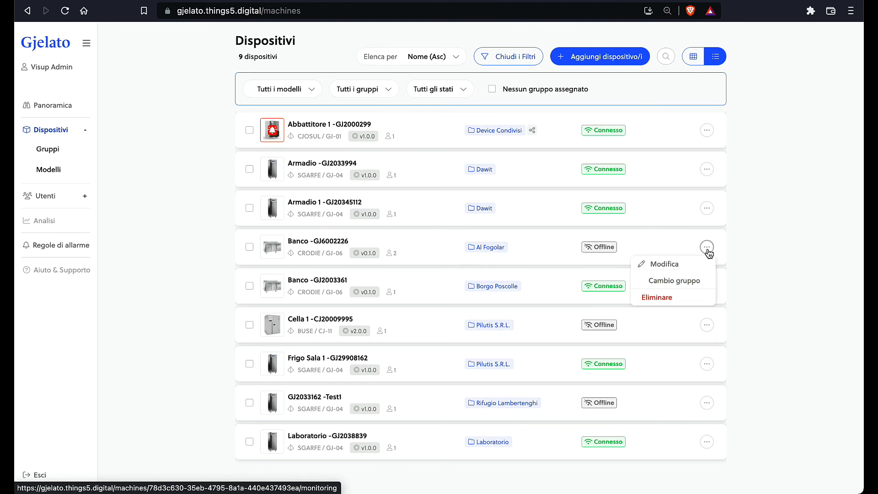
click(684, 281)
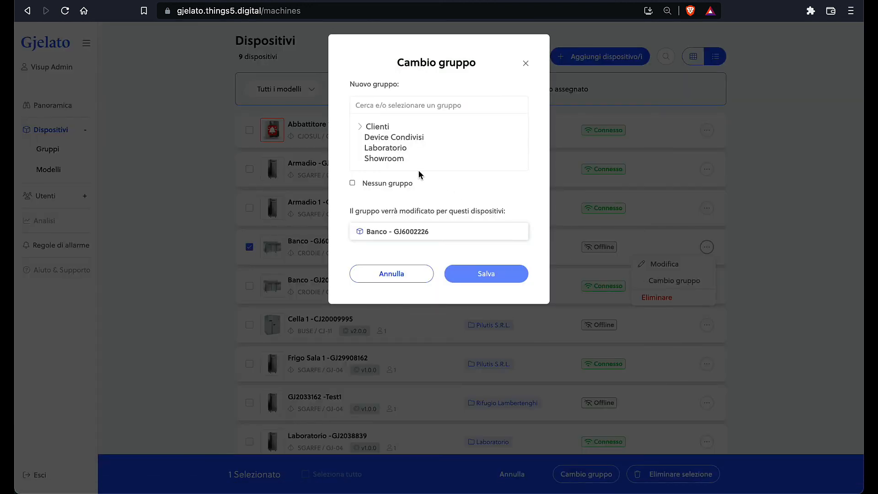
click(390, 148)
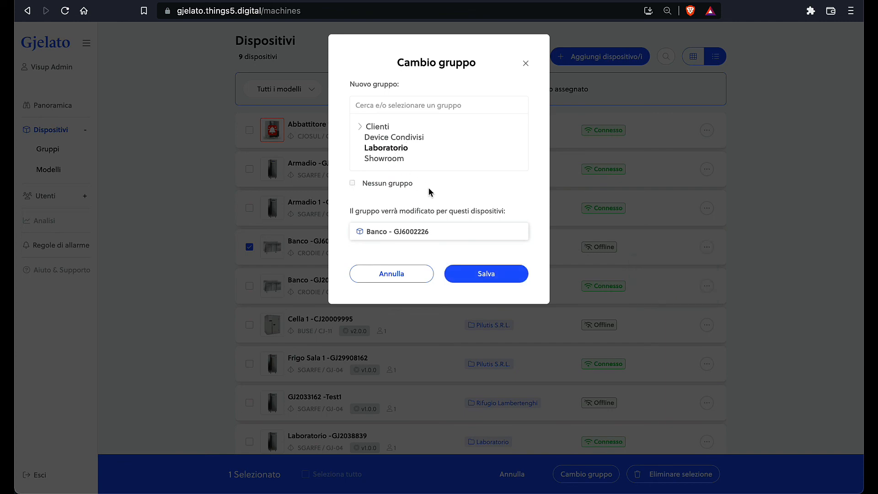
click(471, 282)
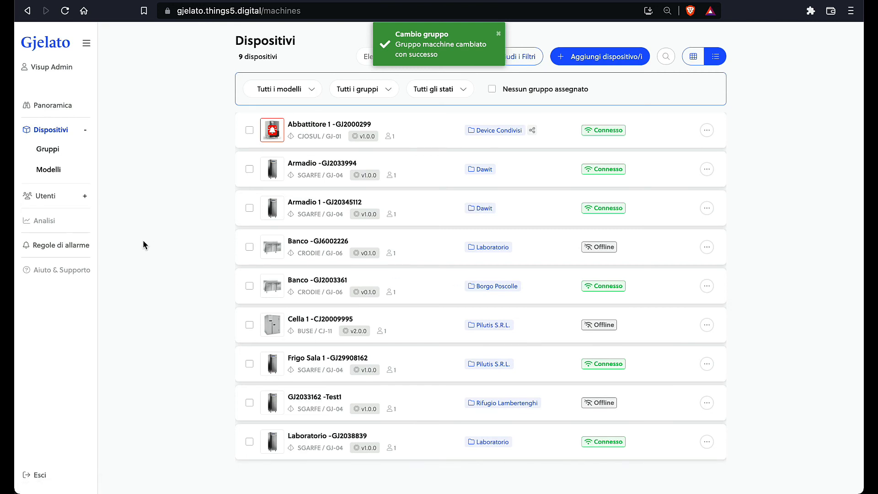
key(super+grave)
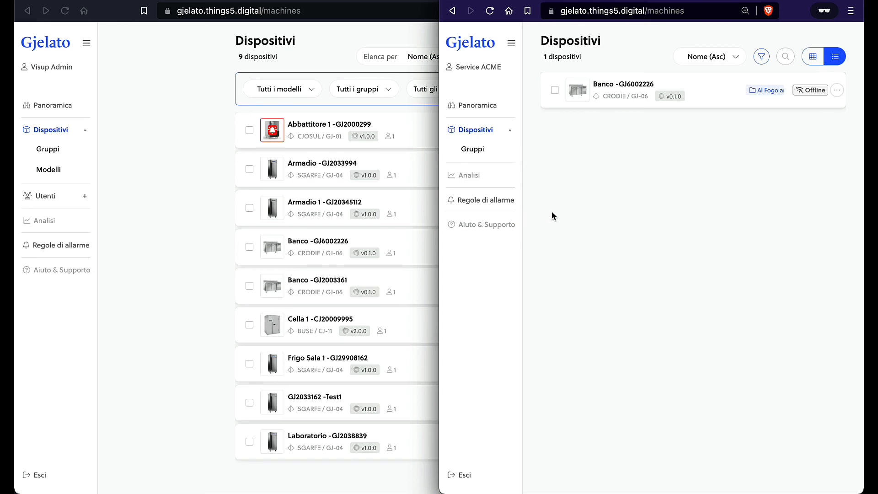